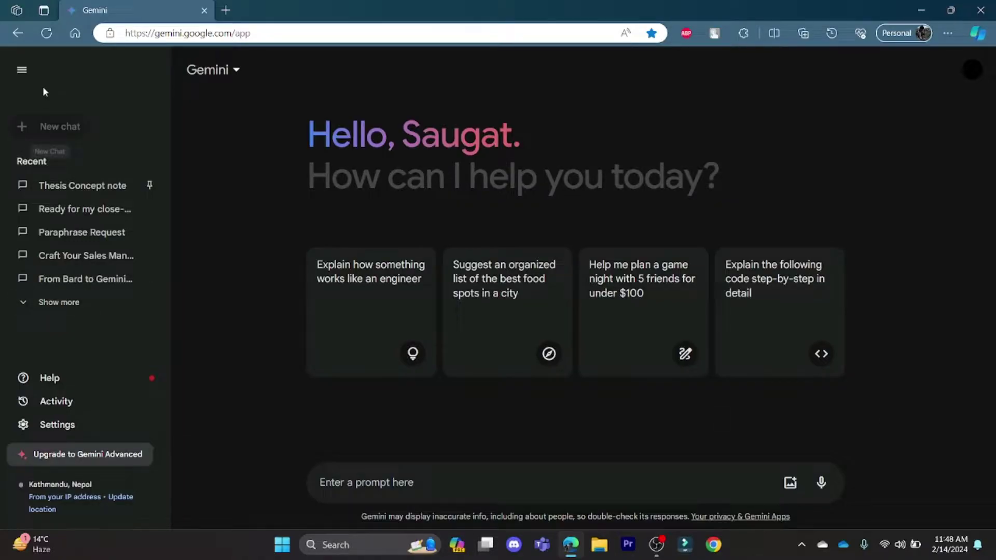
Collapse the Gemini sidebar with the top-left menu button to widen the chat area
{"action": "left_click", "coordinate": [22, 70]}
Ask Gemini to write a resume and list the basic information it needs
{"action": "left_click", "coordinate": [484, 477]}
{"action": "type", "text": "I need y"}
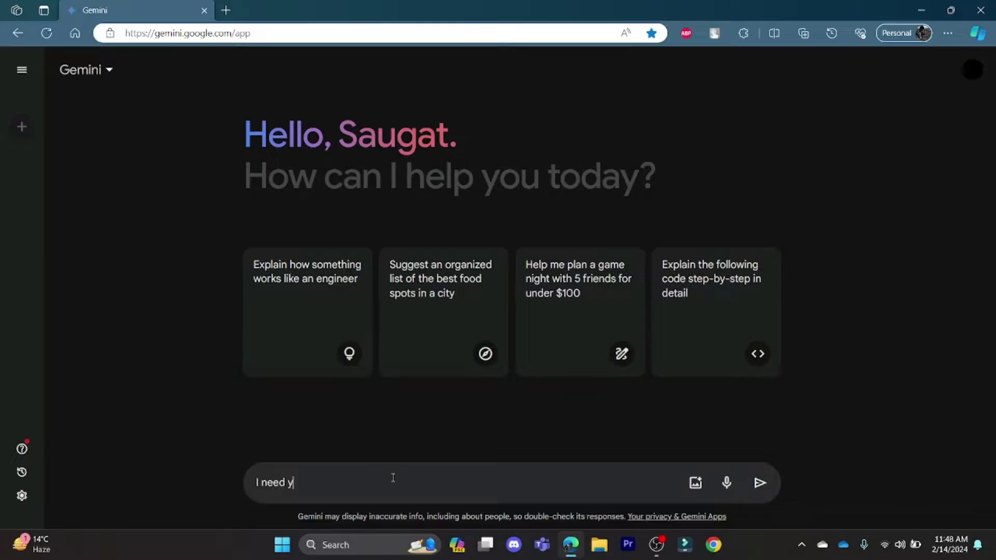
{"action": "type", "text": "ou to write me a resume, tell me the "}
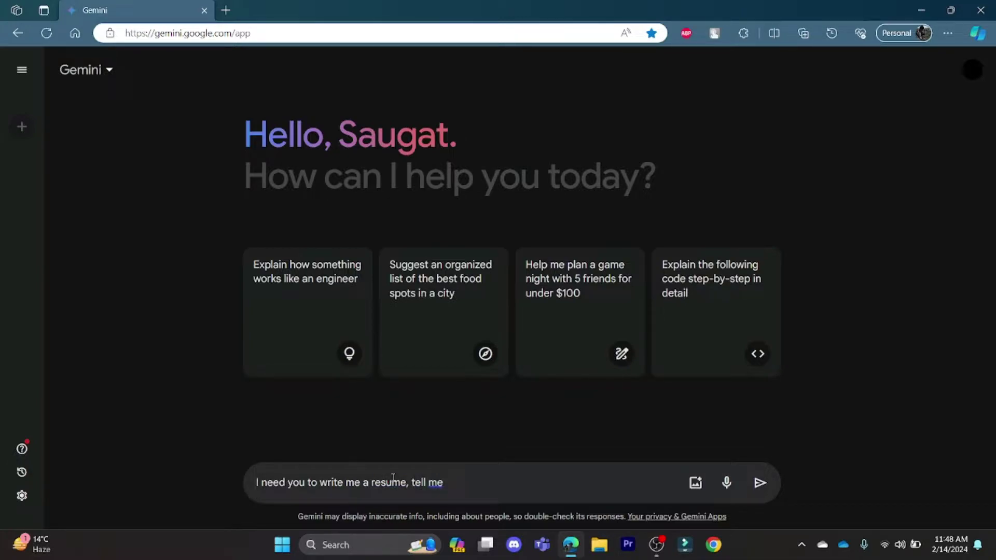
{"action": "type", "text": "basic in"}
{"action": "type", "text": "formation you want about me."}
{"action": "key", "text": "Return"}
Highlight the reply's part about required information, then clear the selection
{"action": "left_click_drag", "start_coordinate": [470, 118], "coordinate": [696, 117]}
{"action": "left_click", "coordinate": [911, 202]}
{"action": "scroll", "coordinate": [428, 311], "scroll_direction": "down", "scroll_amount": 3}
{"action": "scroll", "coordinate": [389, 359], "scroll_direction": "down", "scroll_amount": 3}
{"action": "scroll", "coordinate": [389, 359], "scroll_direction": "down", "scroll_amount": 2}
{"action": "scroll", "coordinate": [390, 359], "scroll_direction": "down", "scroll_amount": 2}
{"action": "scroll", "coordinate": [415, 361], "scroll_direction": "up", "scroll_amount": 4}
{"action": "scroll", "coordinate": [426, 351], "scroll_direction": "up", "scroll_amount": 2}
{"action": "scroll", "coordinate": [426, 350], "scroll_direction": "up", "scroll_amount": 3}
{"action": "scroll", "coordinate": [427, 350], "scroll_direction": "up", "scroll_amount": 3}
{"action": "mouse_move", "coordinate": [315, 250]}
{"action": "left_mouse_down"}
{"action": "mouse_move", "coordinate": [398, 459]}
{"action": "mouse_move", "coordinate": [517, 165]}
{"action": "left_mouse_up"}
Paste the copied resume outline into a new prompt and fill in name and email
{"action": "key", "text": "ctrl+c"}
{"action": "left_click", "coordinate": [354, 487]}
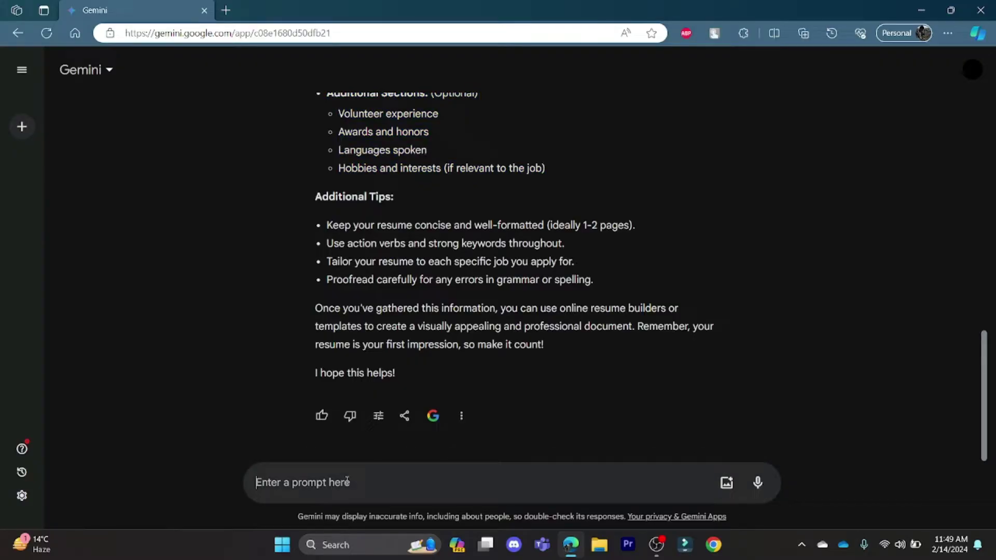
{"action": "key", "text": "ctrl+v"}
{"action": "scroll", "coordinate": [389, 389], "scroll_direction": "up", "scroll_amount": 5}
{"action": "left_click", "coordinate": [325, 355]}
{"action": "left_click", "coordinate": [420, 371]}
Remove the phone placeholder and add the city and a financial-manager career objective
{"action": "left_click_drag", "start_coordinate": [539, 371], "coordinate": [656, 370]}
{"action": "key", "text": "BackSpace"}
{"action": "left_click_drag", "start_coordinate": [302, 387], "coordinate": [469, 386]}
{"action": "type", "text": "Kathmandu, Nepa"}
{"action": "type", "text": "l"}
{"action": "scroll", "coordinate": [407, 413], "scroll_direction": "down", "scroll_amount": 1}
{"action": "left_click_drag", "start_coordinate": [387, 398], "coordinate": [301, 414]}
{"action": "type", "text": "To become a top level financial manager in "}
{"action": "type", "text": "top company"}
{"action": "scroll", "coordinate": [716, 449], "scroll_direction": "down", "scroll_amount": 2}
{"action": "scroll", "coordinate": [364, 390], "scroll_direction": "down", "scroll_amount": 1}
Replace the Work Experience description with XYZ Inc entries, repeating the label on a second job line
{"action": "left_click_drag", "start_coordinate": [254, 377], "coordinate": [327, 435]}
{"action": "key", "text": "BackSpace"}
{"action": "type", "text": "XYZ i"}
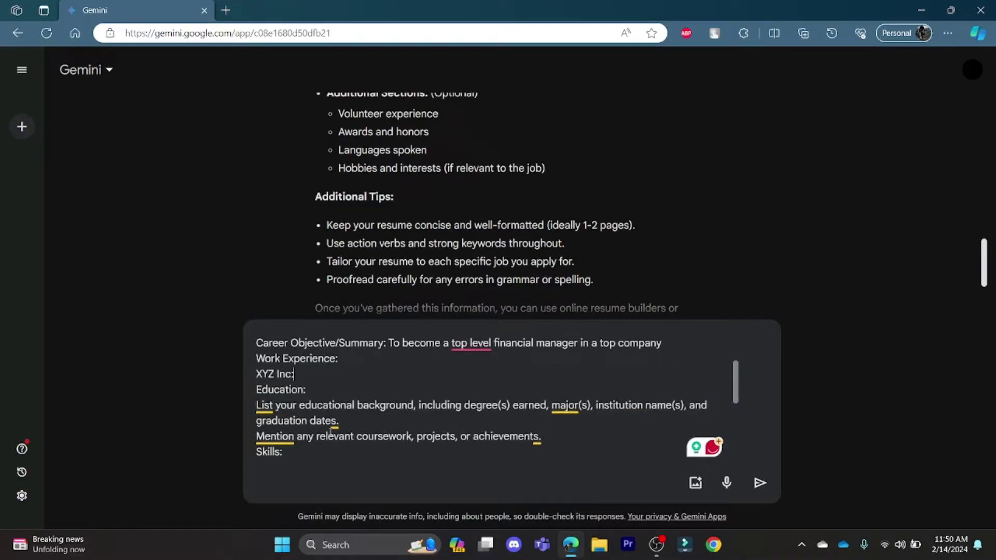
{"action": "type", "text": " 4 years as Finance Department Head"}
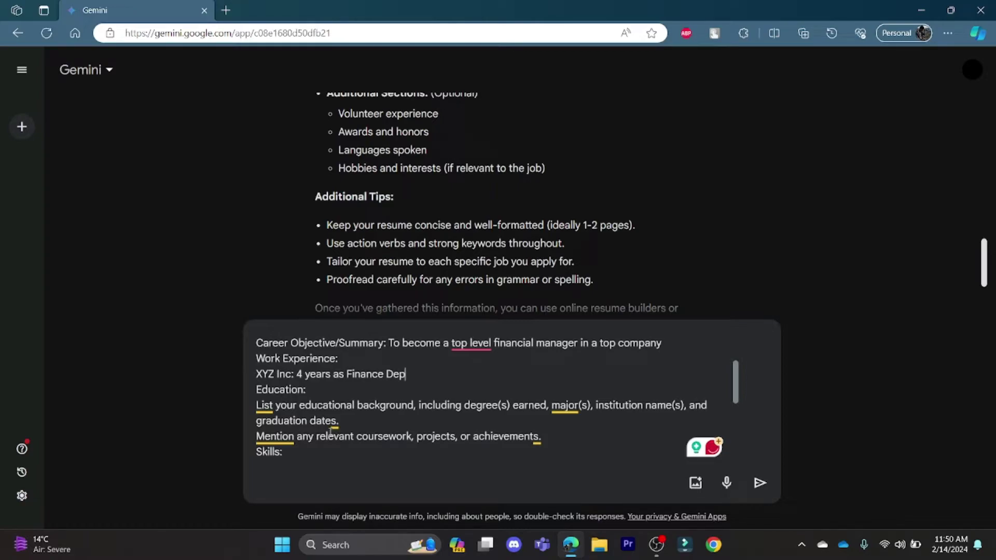
{"action": "key", "text": "Return"}
{"action": "left_click_drag", "start_coordinate": [256, 375], "coordinate": [295, 374]}
{"action": "key", "text": "ctrl+c"}
{"action": "left_click", "coordinate": [264, 389]}
{"action": "key", "text": "ctrl+v"}
{"action": "type", "text": "1 year as Finance "}
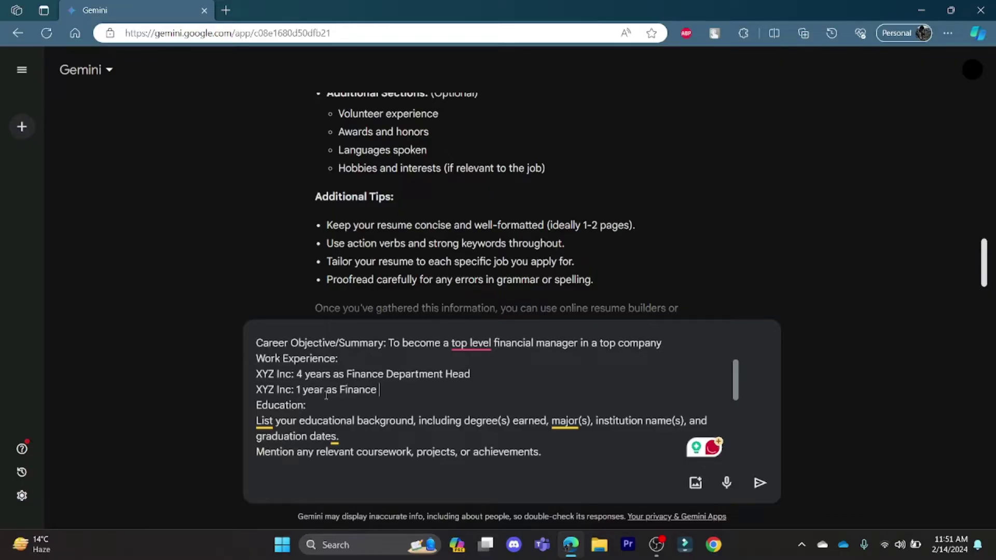